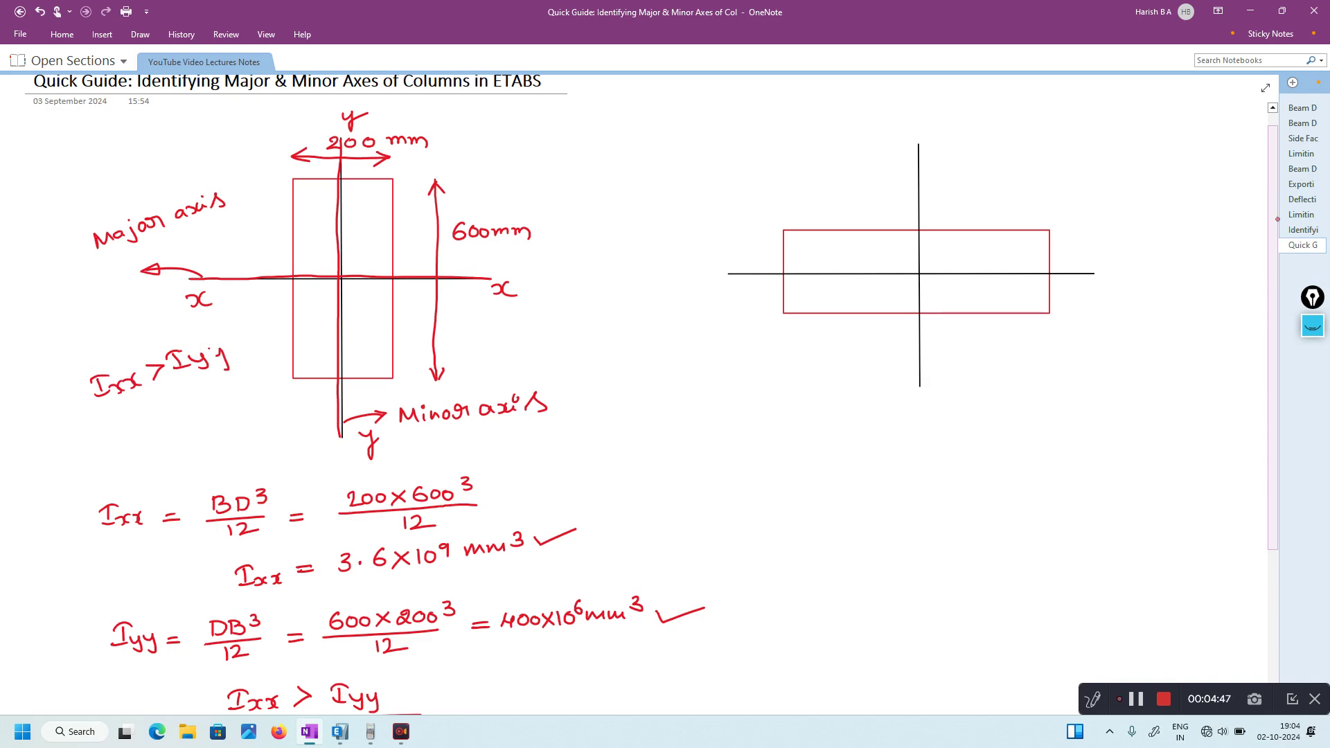
- Underline Ixx > Iyy and dimension the rotated rectangle 600 mm wide and 200 mm deep
left_click_drag(109, 418, 225, 376)
mouse_move(779, 198)
left_mouse_down()
mouse_move(1046, 199)
mouse_move(1032, 206)
left_mouse_up()
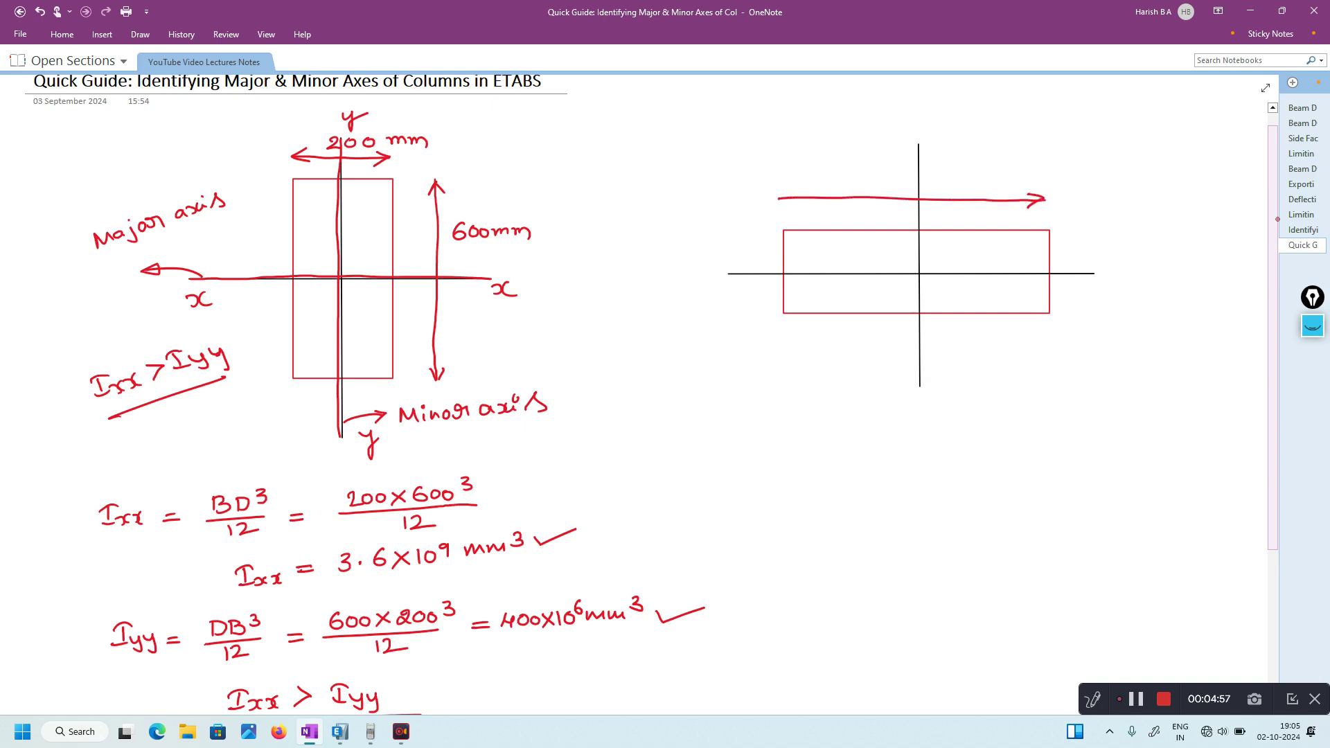
left_click_drag(790, 189, 793, 206)
mouse_move(857, 167)
left_mouse_down()
mouse_move(847, 177)
mouse_move(885, 173)
left_mouse_up()
mouse_move(1082, 226)
left_mouse_down()
mouse_move(1086, 306)
mouse_move(1092, 296)
left_mouse_up()
mouse_move(1075, 238)
left_mouse_down()
mouse_move(1083, 227)
mouse_move(1123, 262)
mouse_move(1129, 248)
mouse_move(1199, 261)
left_mouse_up()
left_click_drag(911, 182, 951, 185)
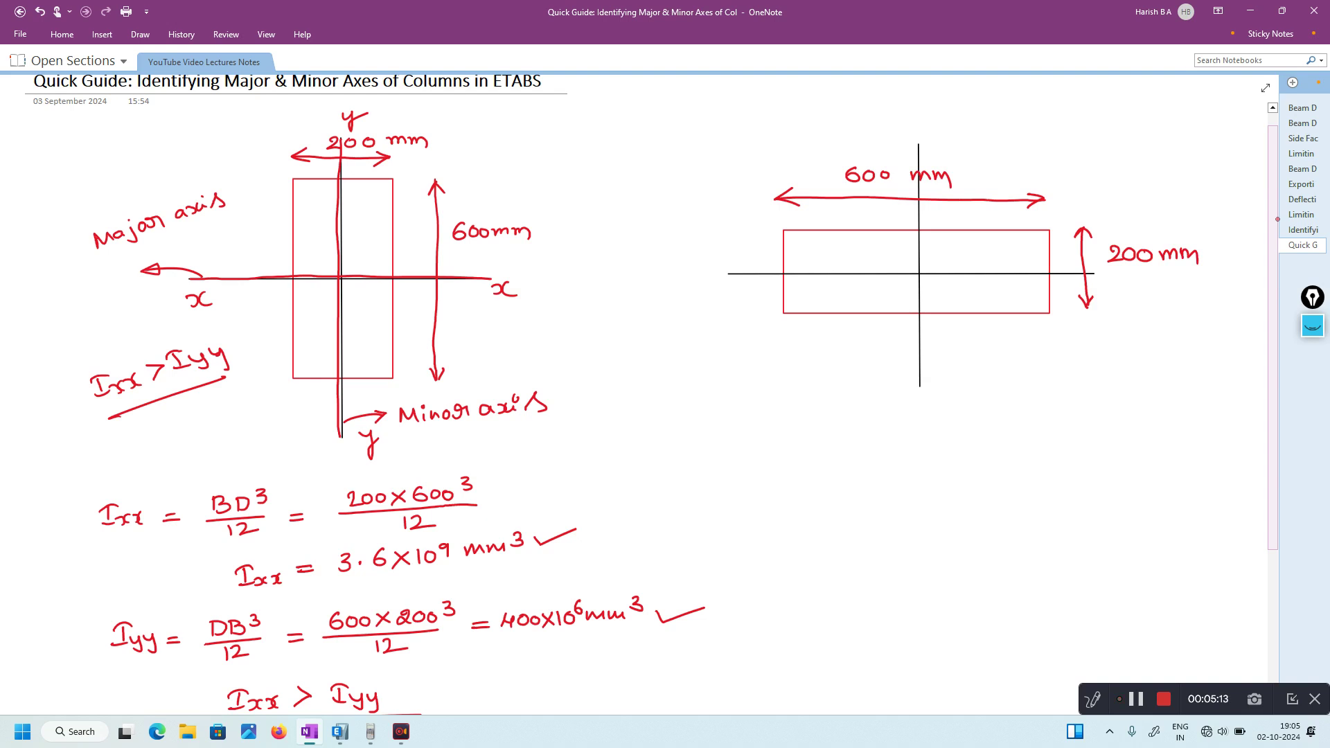
- Label both ends of the horizontal axis x and the vertical axis y
left_click_drag(711, 286, 731, 298)
left_click_drag(1102, 285, 1105, 296)
left_click_drag(1120, 284, 1120, 295)
left_click_drag(934, 138, 940, 155)
mouse_move(930, 372)
left_mouse_down()
mouse_move(944, 380)
mouse_move(938, 396)
left_mouse_up()
- Write 'Ixx =' below the rotated section
left_click_drag(781, 438, 803, 449)
left_click_drag(802, 447, 808, 458)
mouse_move(818, 449)
left_mouse_down()
mouse_move(826, 458)
mouse_move(867, 445)
left_mouse_up()
left_click_drag(856, 448, 869, 448)
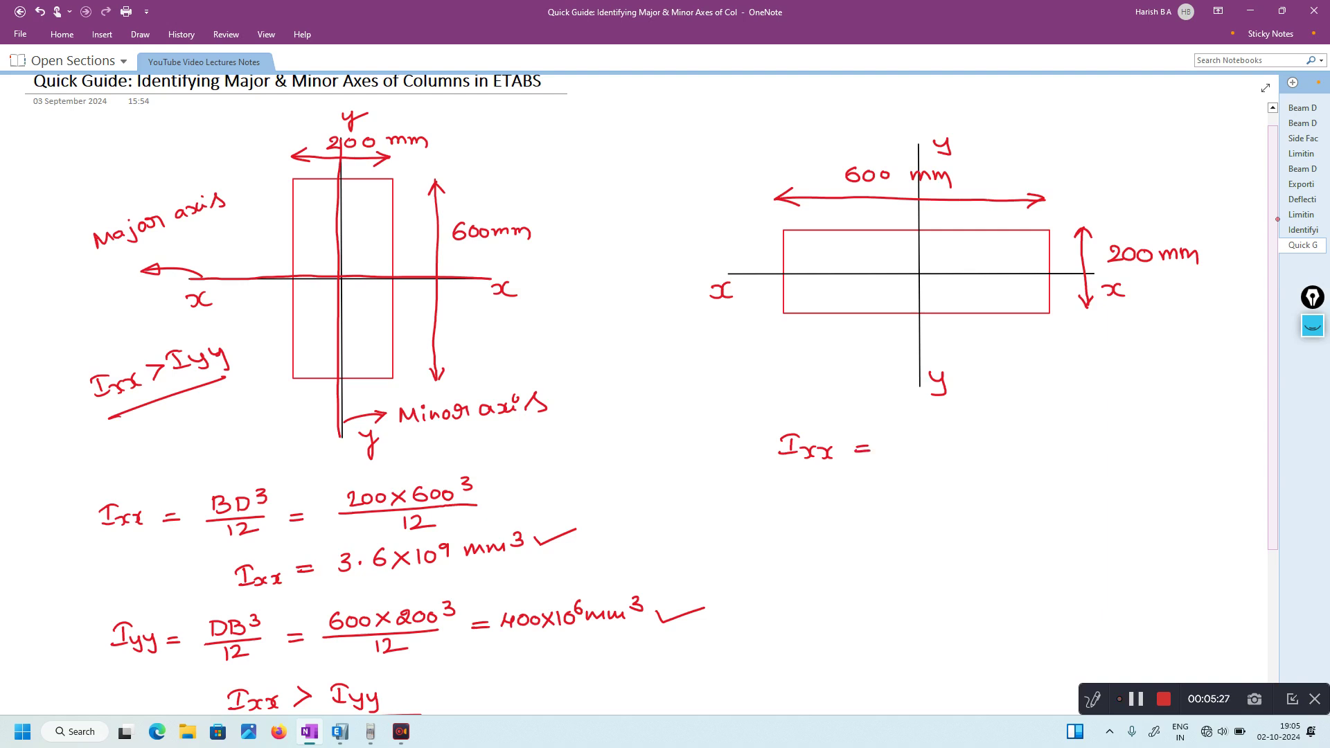
- Write the rotated section's Ixx as 600×200³/12 = 400×10⁶ mm⁴
mouse_move(912, 424)
left_mouse_down()
mouse_move(902, 436)
mouse_move(956, 441)
mouse_move(945, 445)
mouse_move(1002, 430)
left_mouse_up()
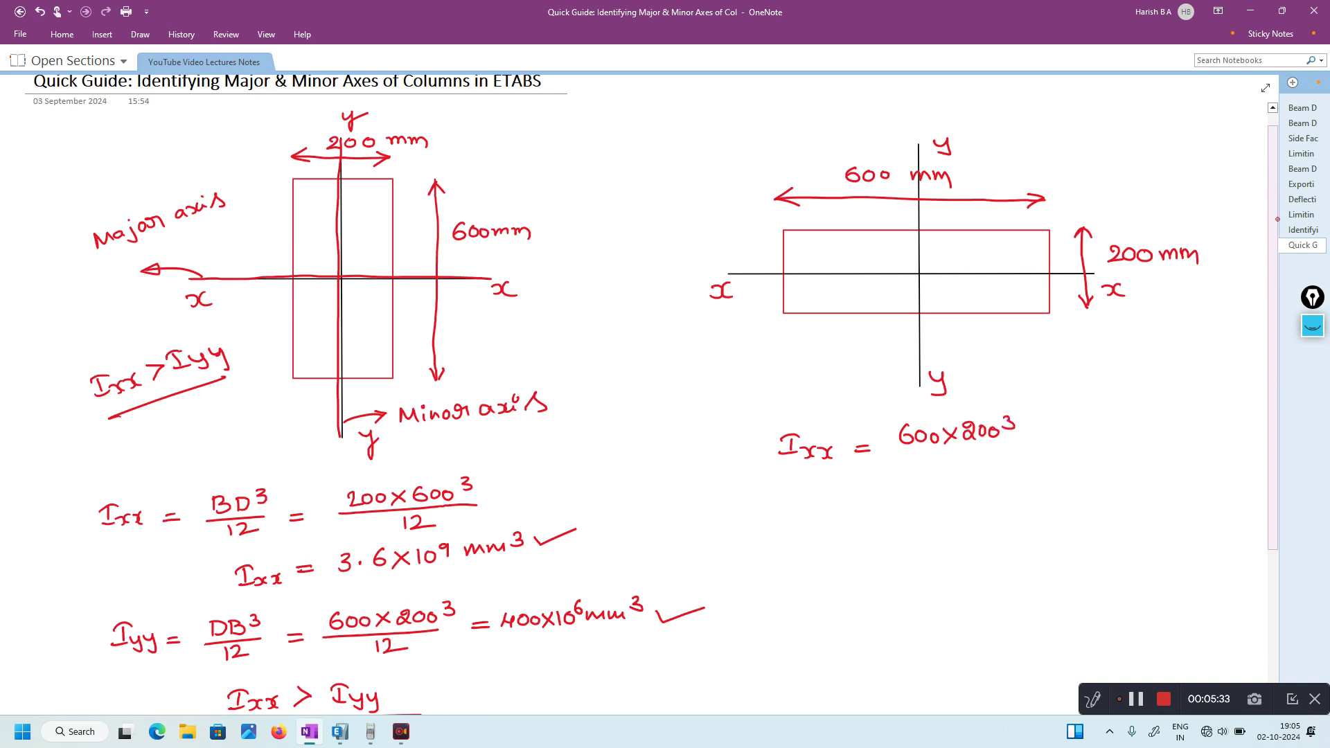
mouse_move(900, 449)
left_mouse_down()
mouse_move(1011, 447)
mouse_move(951, 465)
mouse_move(976, 469)
mouse_move(1094, 442)
left_mouse_up()
mouse_move(1093, 434)
left_mouse_down()
mouse_move(1094, 449)
mouse_move(1102, 435)
left_mouse_up()
mouse_move(1119, 435)
left_mouse_down()
mouse_move(1111, 445)
mouse_move(1147, 449)
left_mouse_up()
mouse_move(1147, 433)
left_mouse_down()
mouse_move(1183, 418)
mouse_move(1181, 434)
mouse_move(1235, 432)
left_mouse_up()
left_click_drag(1237, 431, 1253, 428)
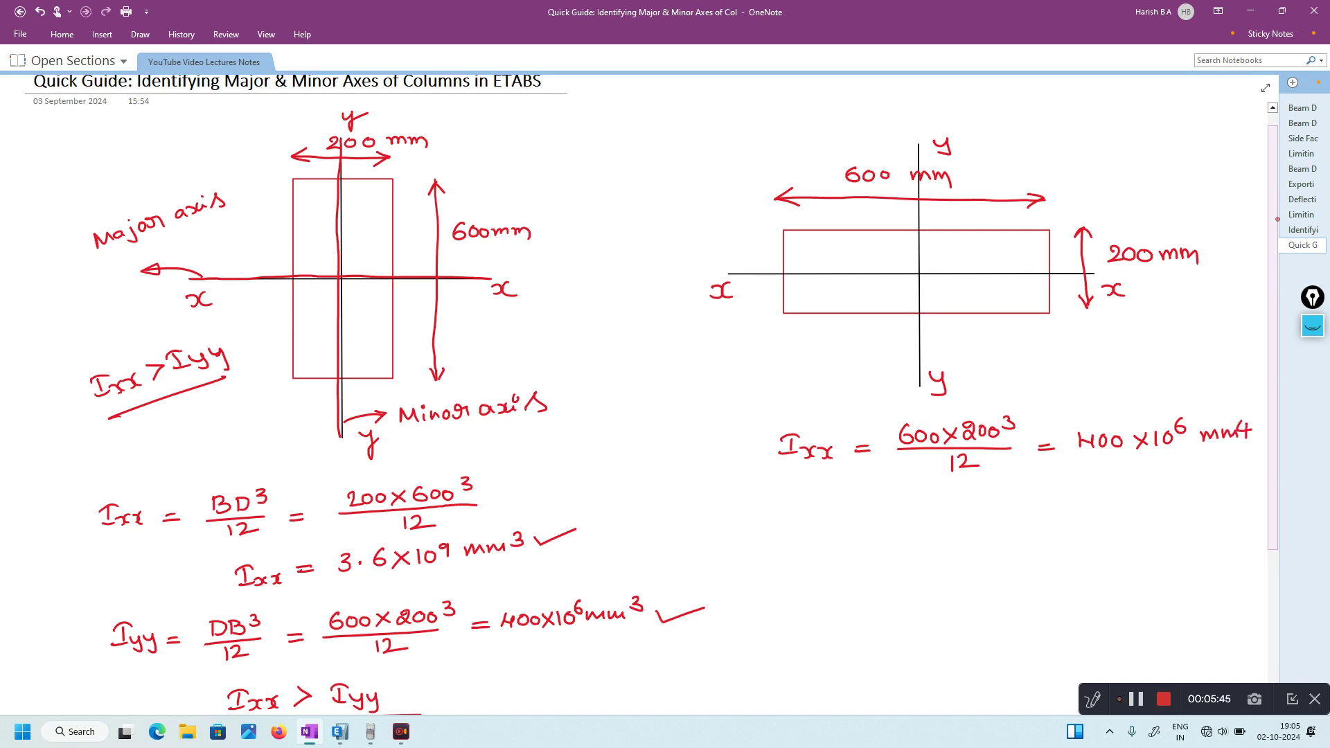
- Circle the wrong mm³ units on the left Ixx and Iyy results and correct them to mm⁴
mouse_move(529, 521)
left_mouse_down()
mouse_move(469, 533)
mouse_move(532, 553)
mouse_move(527, 520)
mouse_move(637, 528)
left_mouse_up()
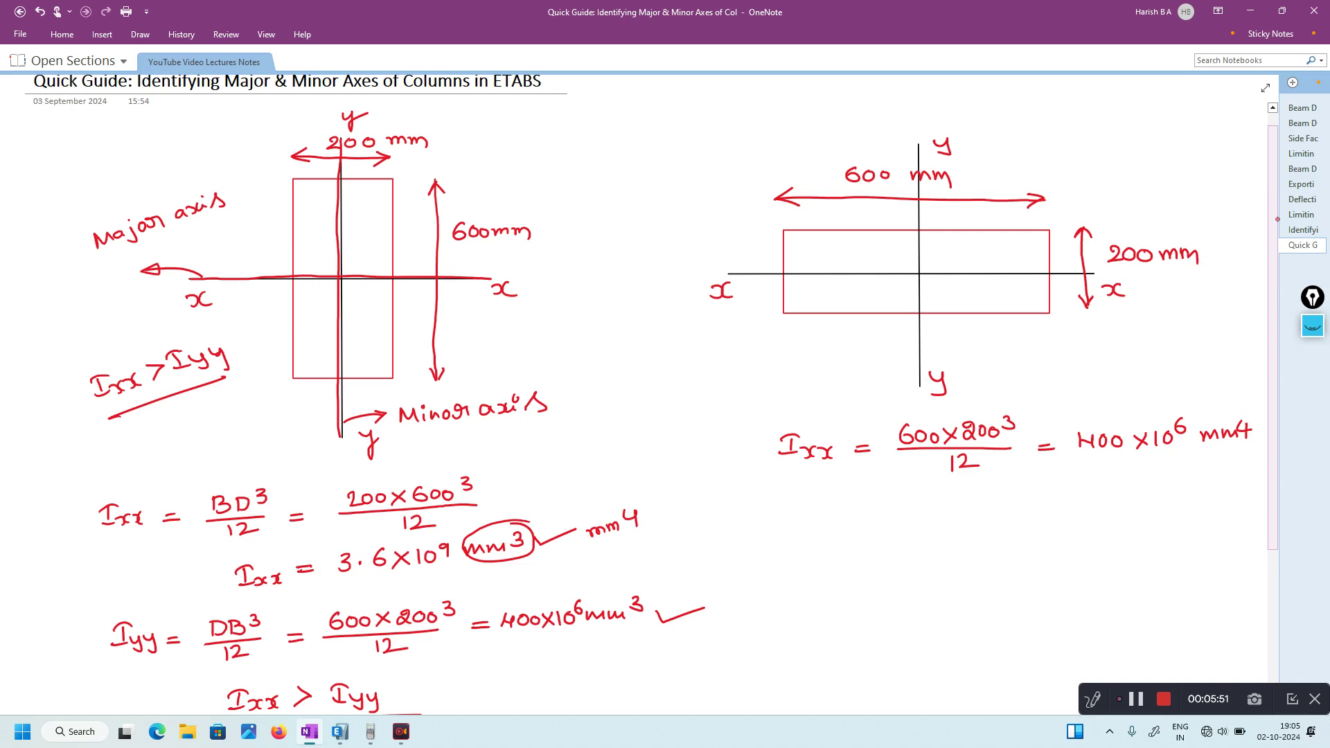
mouse_move(649, 584)
left_mouse_down()
mouse_move(586, 602)
mouse_move(611, 627)
mouse_move(649, 613)
mouse_move(624, 569)
mouse_move(645, 579)
mouse_move(676, 562)
left_mouse_up()
left_click_drag(671, 555, 669, 574)
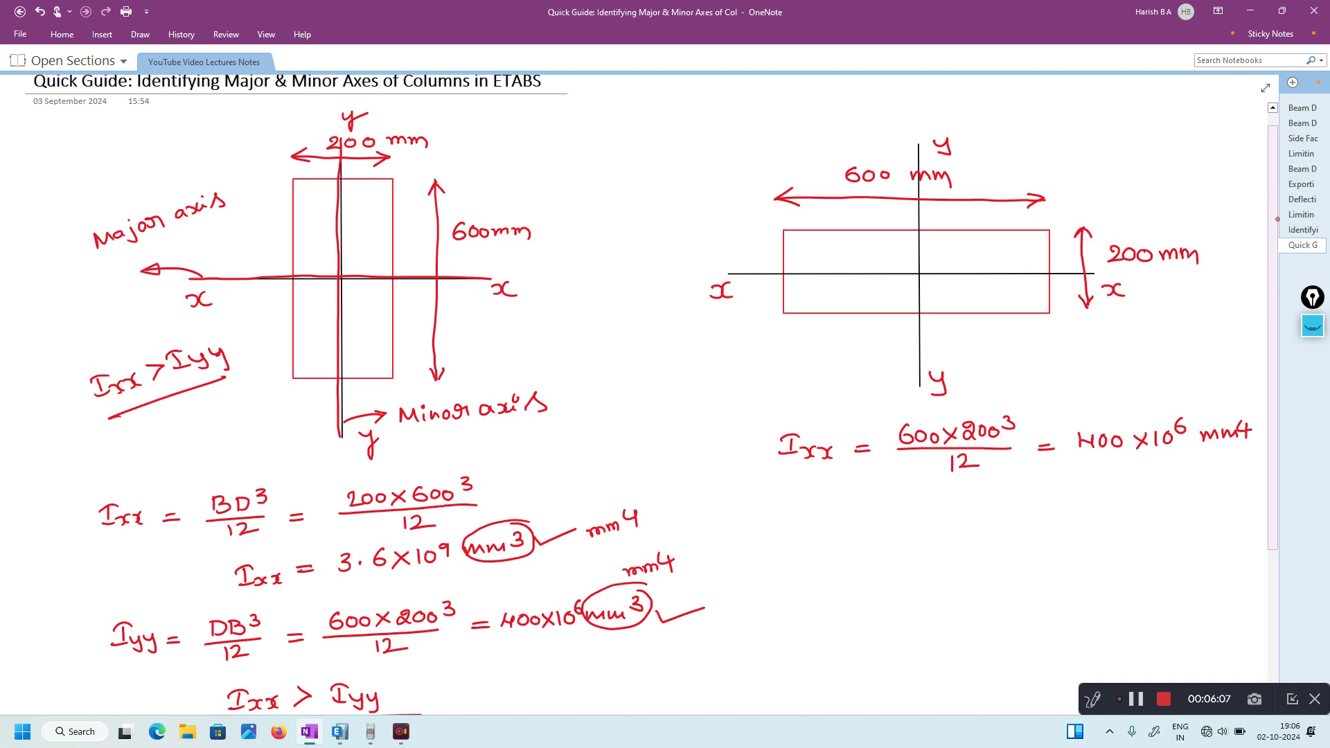
- Write the rotated section's Iyy = 200×600³/12 = 3.6×10⁹ mm⁴
mouse_move(786, 496)
left_mouse_down()
mouse_move(784, 513)
mouse_move(791, 491)
left_mouse_up()
left_click_drag(773, 514, 800, 512)
mouse_move(805, 503)
left_mouse_down()
mouse_move(799, 521)
mouse_move(818, 511)
mouse_move(809, 525)
left_mouse_up()
mouse_move(835, 511)
left_mouse_down()
mouse_move(901, 509)
mouse_move(907, 495)
left_mouse_up()
left_click_drag(918, 496, 918, 496)
mouse_move(932, 496)
left_mouse_down()
mouse_move(930, 509)
mouse_move(993, 497)
left_mouse_up()
mouse_move(884, 514)
left_mouse_down()
mouse_move(996, 513)
mouse_move(931, 535)
mouse_move(1041, 508)
mouse_move(1123, 509)
left_mouse_up()
mouse_move(1123, 495)
left_mouse_down()
mouse_move(1108, 510)
mouse_move(1143, 495)
mouse_move(1224, 505)
left_mouse_up()
- Write Iyy > Ixx and tick the rotated section's Iyy and Ixx results
left_click_drag(842, 569, 864, 596)
mouse_move(872, 575)
left_mouse_down()
mouse_move(879, 593)
mouse_move(961, 582)
mouse_move(971, 561)
left_mouse_up()
left_click_drag(953, 582, 996, 576)
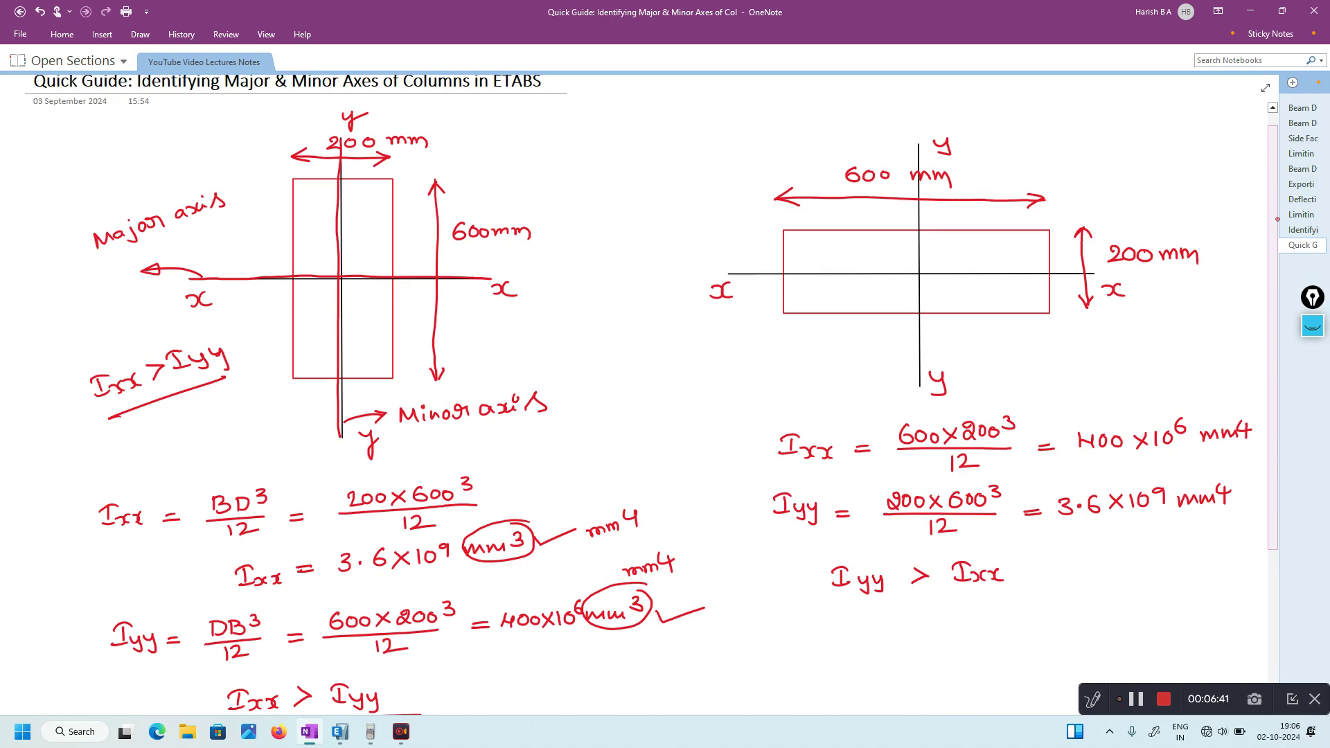
left_click_drag(1144, 522, 1185, 517)
left_click_drag(1122, 414, 1163, 402)
- Write 'Ixx is minor axis' below the comparison
left_click_drag(819, 624, 819, 637)
mouse_move(807, 624)
left_mouse_down()
mouse_move(830, 617)
mouse_move(841, 637)
left_mouse_up()
mouse_move(843, 624)
left_mouse_down()
mouse_move(852, 636)
mouse_move(877, 619)
mouse_move(904, 632)
mouse_move(997, 621)
left_mouse_up()
left_click_drag(1002, 620, 1072, 622)
mouse_move(1075, 623)
left_mouse_down()
mouse_move(1118, 609)
mouse_move(1127, 623)
left_mouse_up()
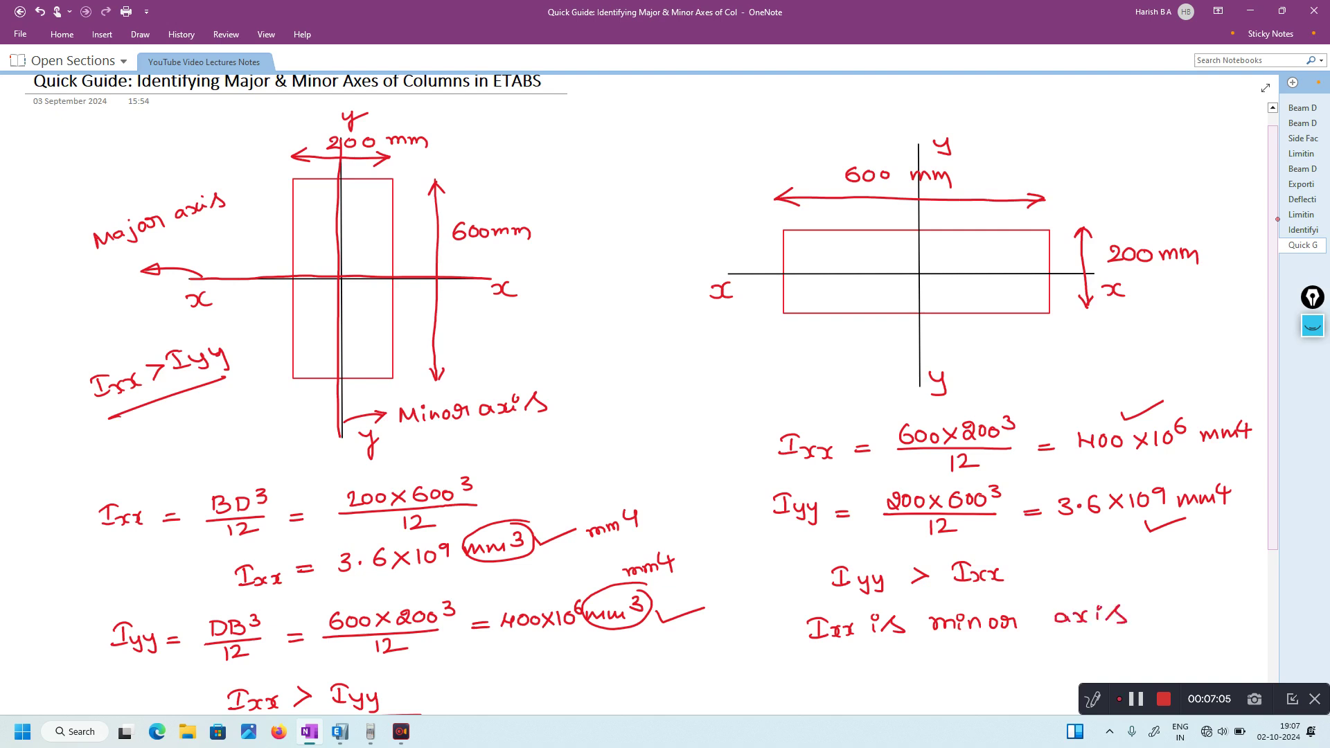
- Write 'Iyy is major axis' below the minor-axis note
left_click_drag(822, 663, 821, 678)
mouse_move(810, 662)
left_mouse_down()
mouse_move(831, 658)
mouse_move(823, 676)
left_mouse_up()
mouse_move(822, 670)
left_mouse_down()
mouse_move(839, 672)
mouse_move(837, 685)
mouse_move(901, 658)
mouse_move(912, 676)
mouse_move(982, 666)
mouse_move(985, 678)
mouse_move(1029, 656)
mouse_move(1118, 667)
left_mouse_up()
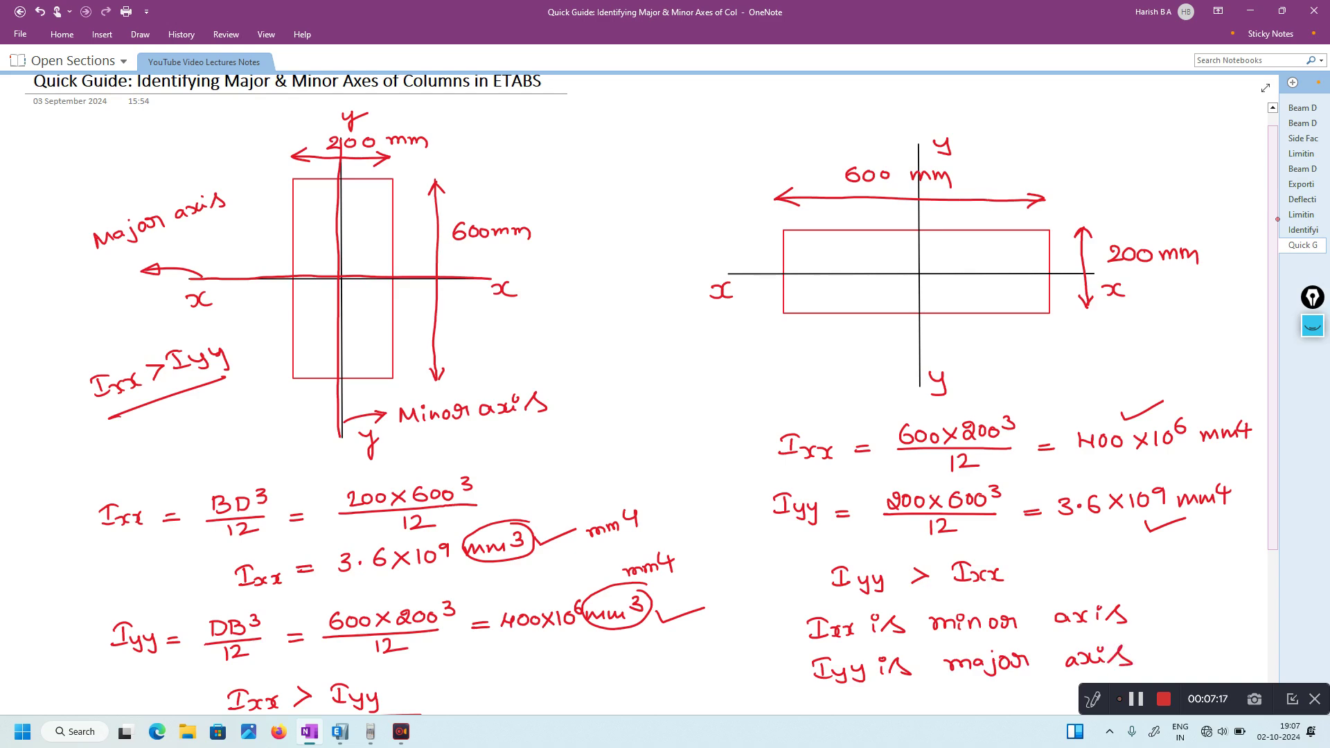
- Trace the x and y axes and label them 'minor axis' and 'major axis'
left_click_drag(724, 274, 1107, 275)
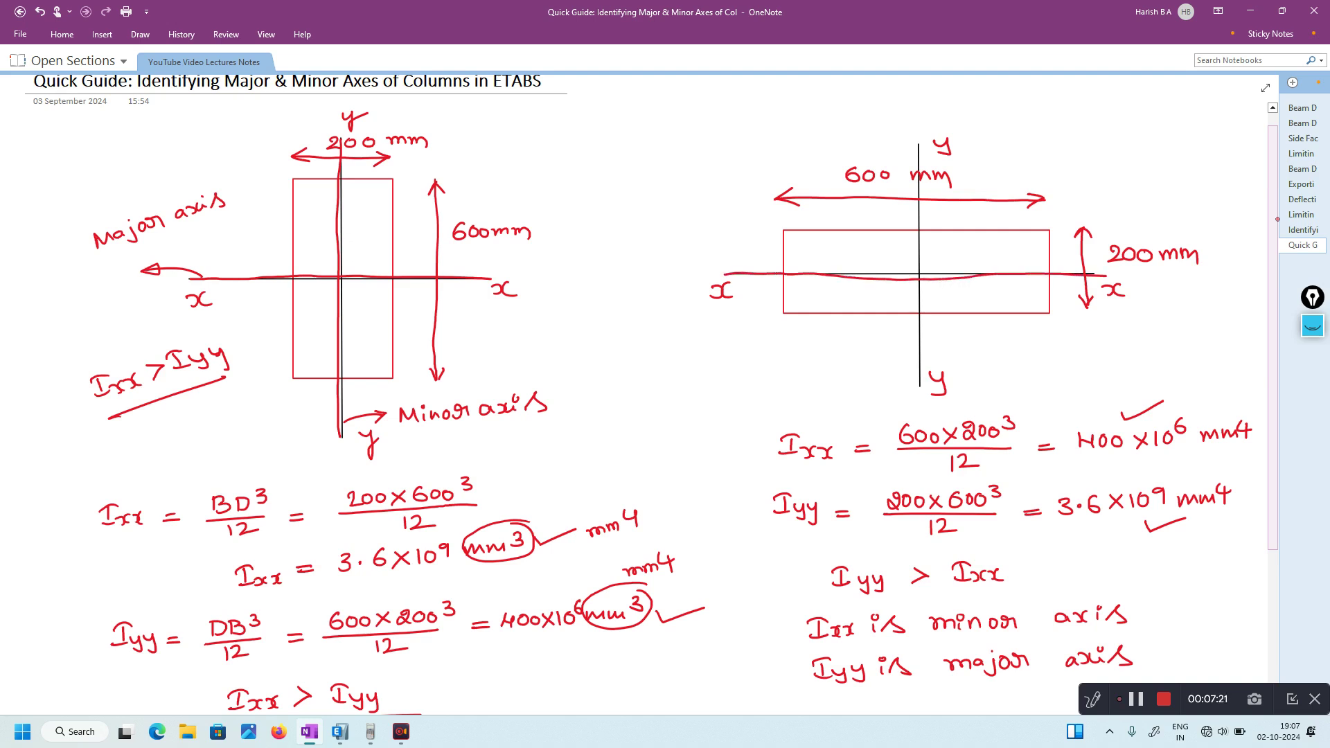
left_click_drag(745, 271, 706, 255)
mouse_move(654, 209)
left_mouse_down()
mouse_move(673, 215)
mouse_move(718, 190)
mouse_move(690, 230)
mouse_move(728, 223)
left_mouse_up()
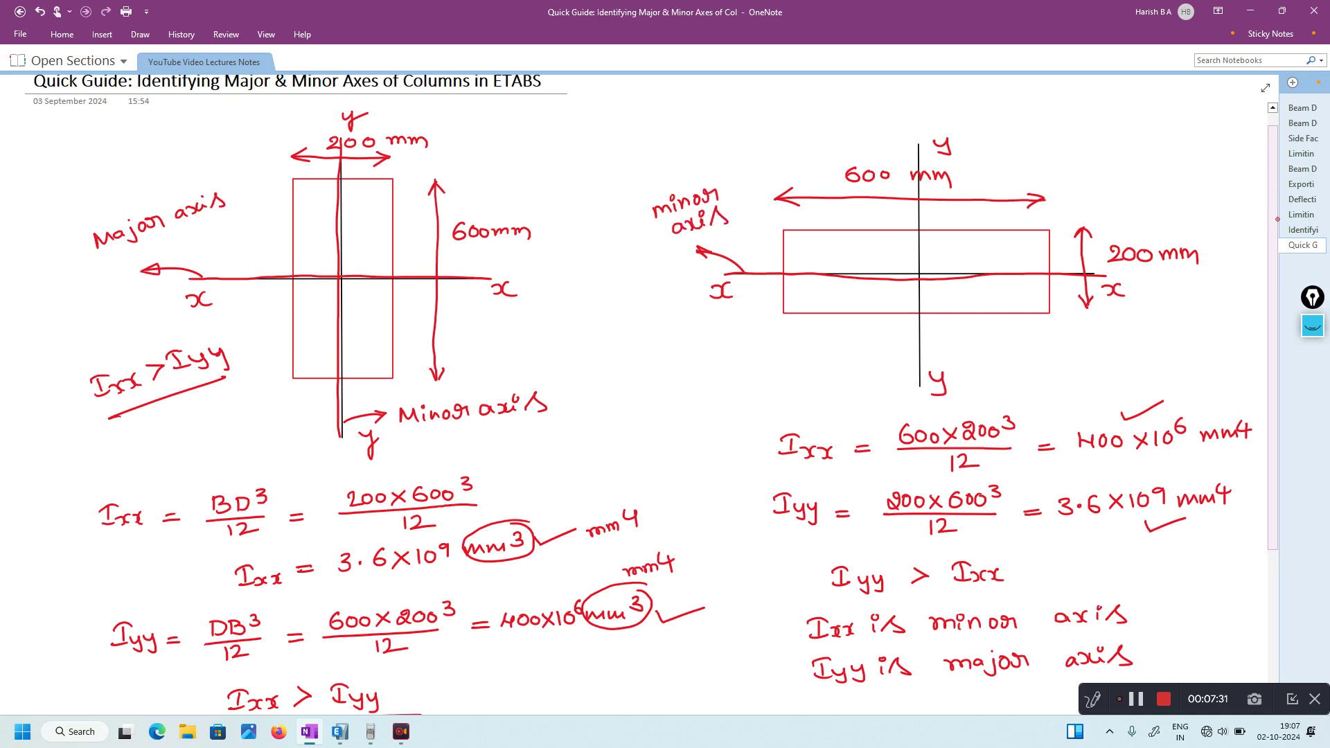
mouse_move(918, 158)
left_mouse_down()
mouse_move(922, 387)
mouse_move(959, 346)
mouse_move(951, 354)
mouse_move(1016, 349)
left_mouse_up()
mouse_move(1022, 335)
left_mouse_down()
mouse_move(1011, 354)
mouse_move(1059, 335)
mouse_move(1109, 342)
left_mouse_up()
left_click(1034, 335)
left_click_drag(1111, 335, 1141, 338)
left_click(1120, 324)
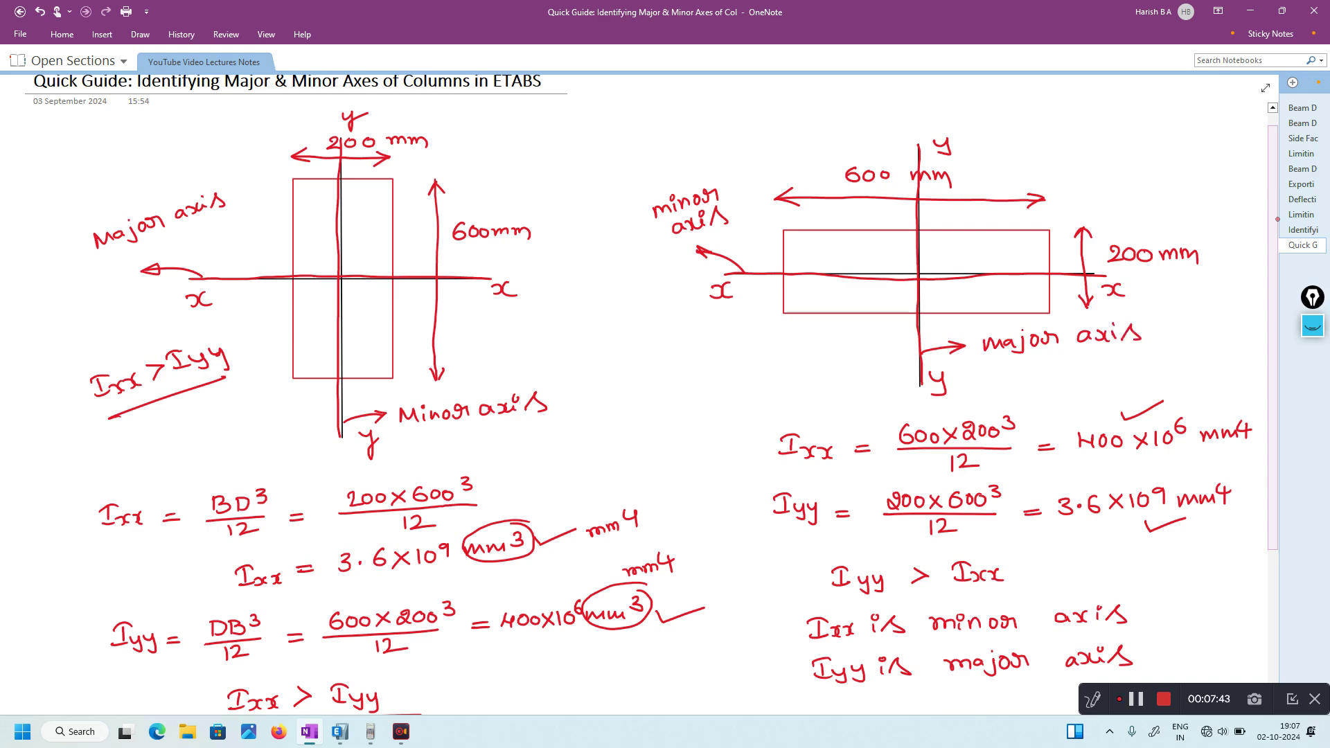
- Write Iyy > Ixx above the rotated section
left_click_drag(1079, 134, 1079, 150)
mouse_move(1068, 133)
left_mouse_down()
mouse_move(1091, 129)
mouse_move(1088, 145)
left_mouse_up()
mouse_move(1093, 138)
left_mouse_down()
mouse_move(1098, 156)
mouse_move(1114, 147)
left_mouse_up()
mouse_move(1120, 139)
left_mouse_down()
mouse_move(1112, 156)
mouse_move(1157, 143)
mouse_move(1164, 125)
left_mouse_up()
left_click_drag(1149, 144, 1186, 145)
left_click_drag(1190, 140, 1201, 142)
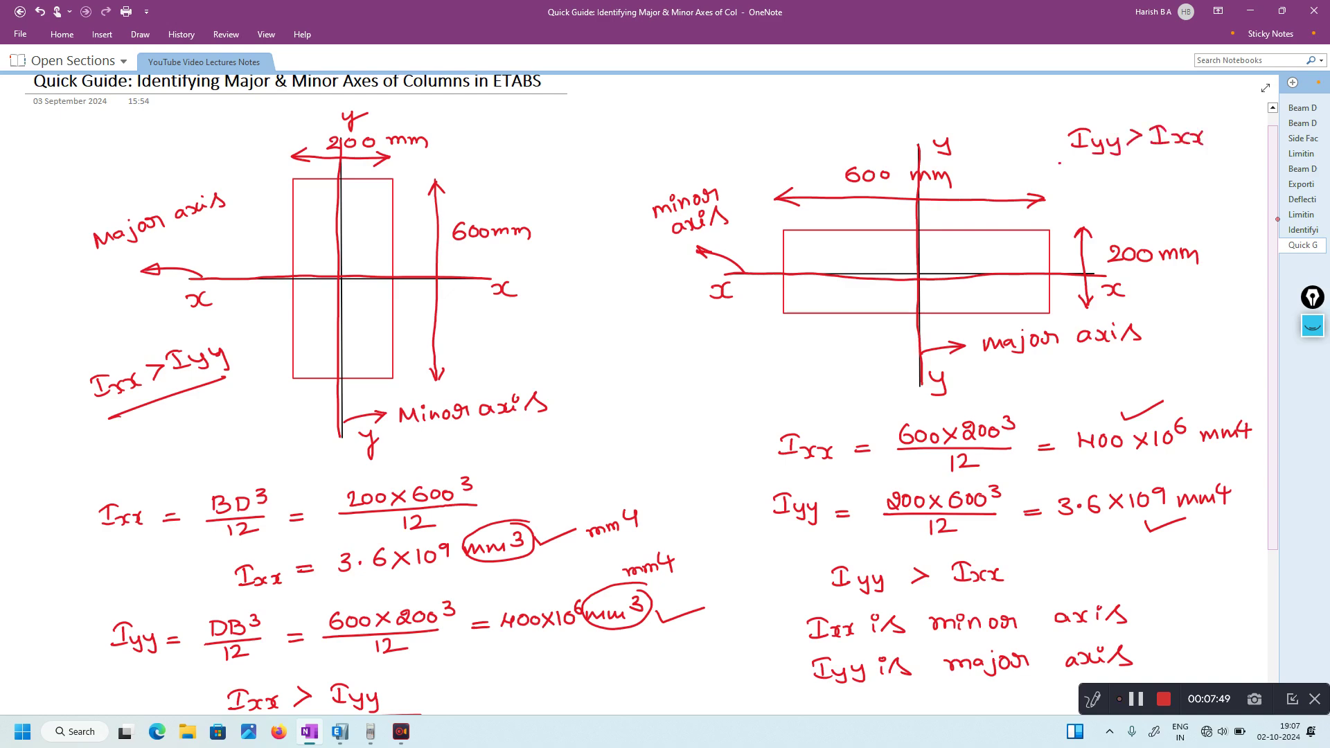